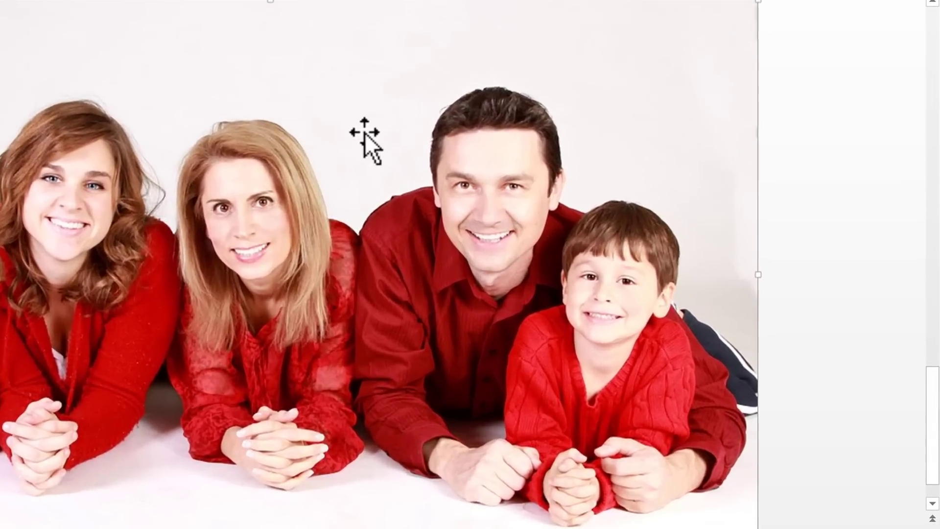
# - Cut the family photo and paste it from the clipboard as slide 3's picture-fill background
pyautogui.rightClick(364, 132)
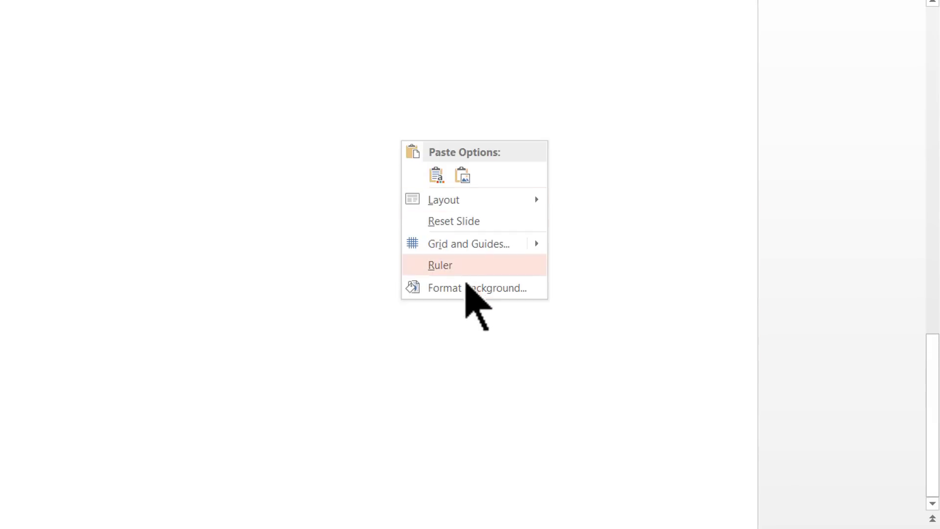
pyautogui.click(465, 286)
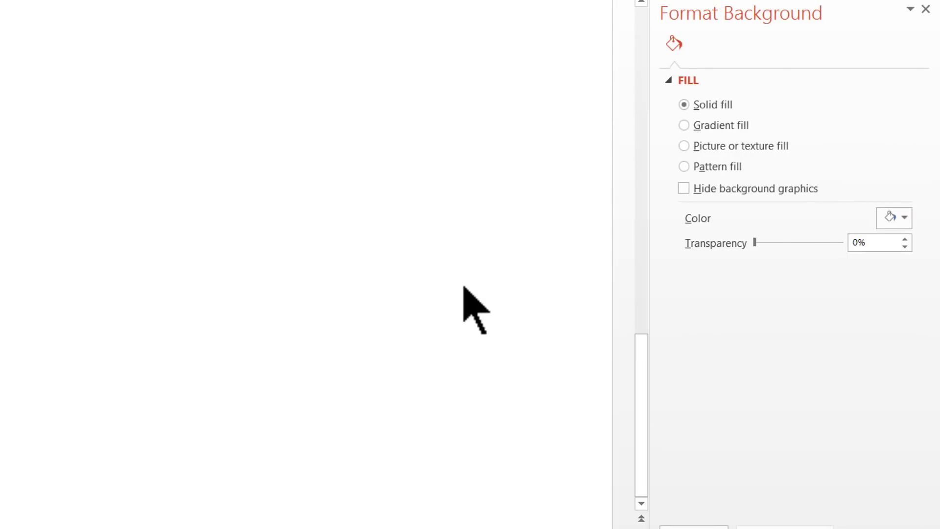
pyautogui.click(707, 148)
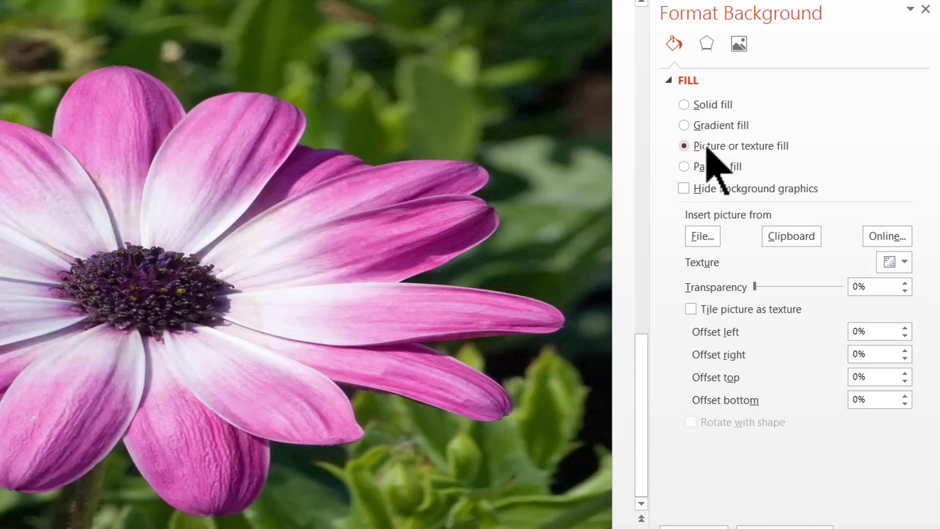
pyautogui.click(780, 237)
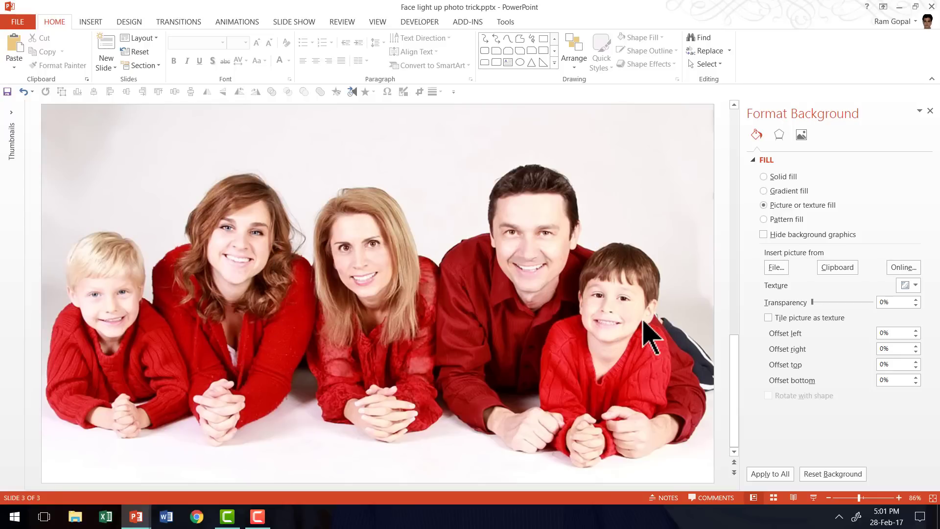
# - Pick the Oval shape and lock drawing mode to draw several circles in a row
pyautogui.click(555, 64)
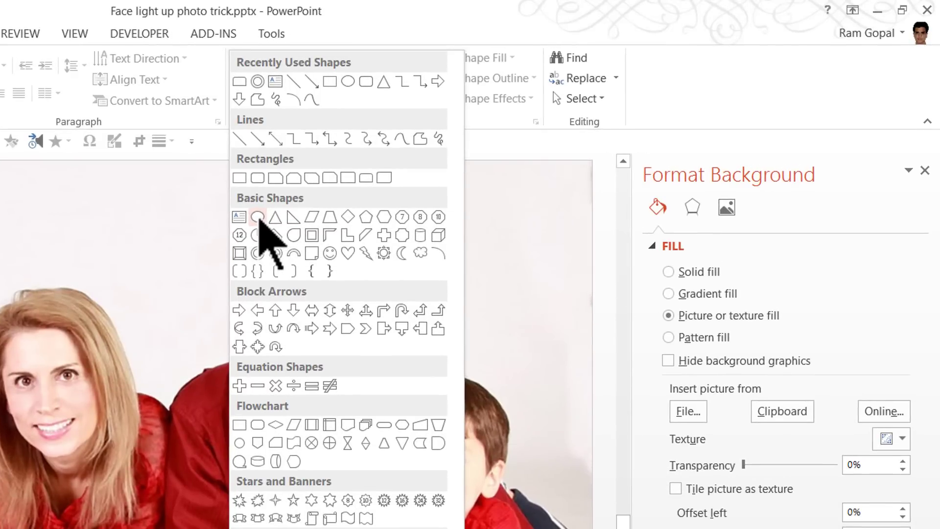
pyautogui.rightClick(258, 218)
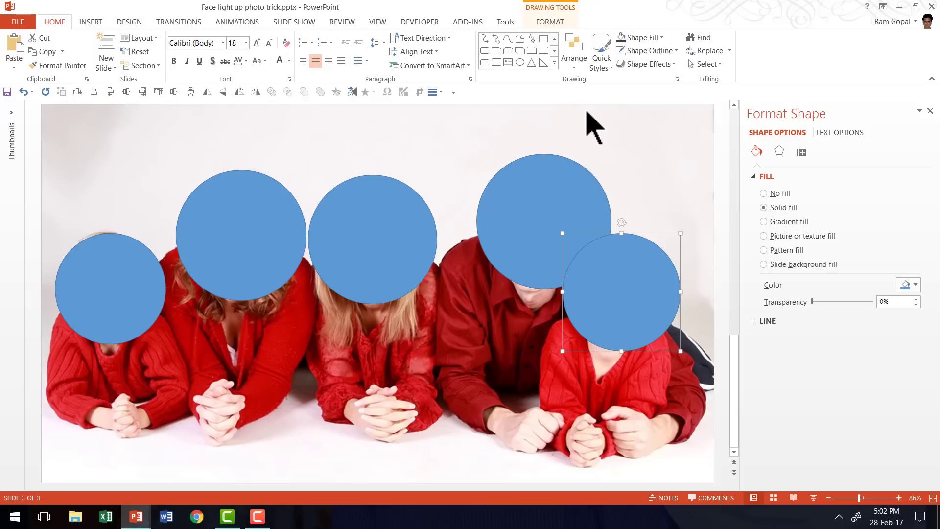
# - Draw a rectangle that covers the whole slide
pyautogui.click(602, 156)
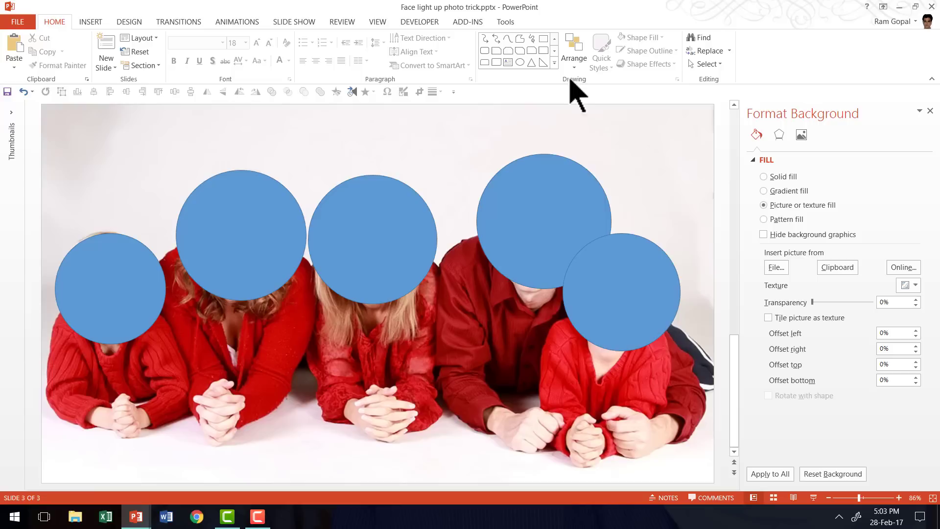
pyautogui.click(554, 63)
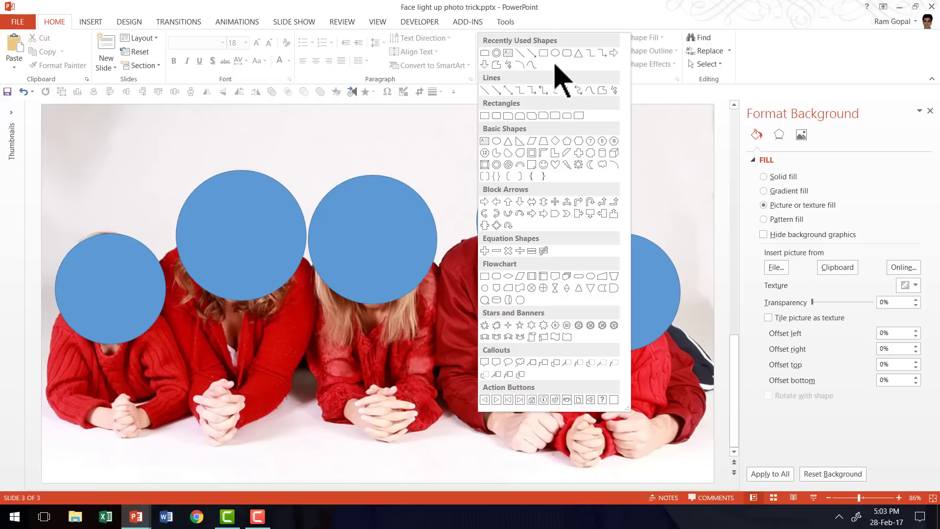
pyautogui.click(484, 116)
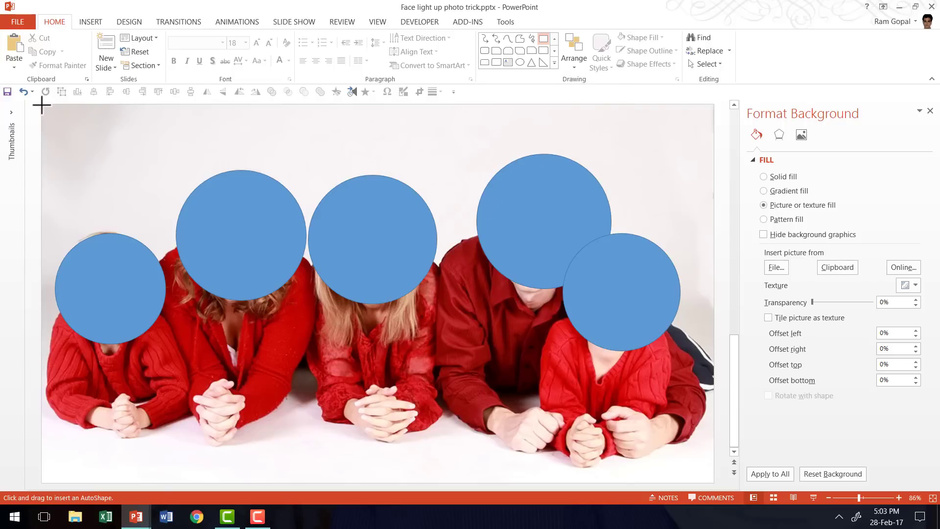
pyautogui.moveTo(42, 105)
pyautogui.mouseDown()
pyautogui.moveTo(428, 313)
pyautogui.moveTo(671, 403)
pyautogui.moveTo(709, 451)
pyautogui.moveTo(714, 482)
pyautogui.mouseUp()
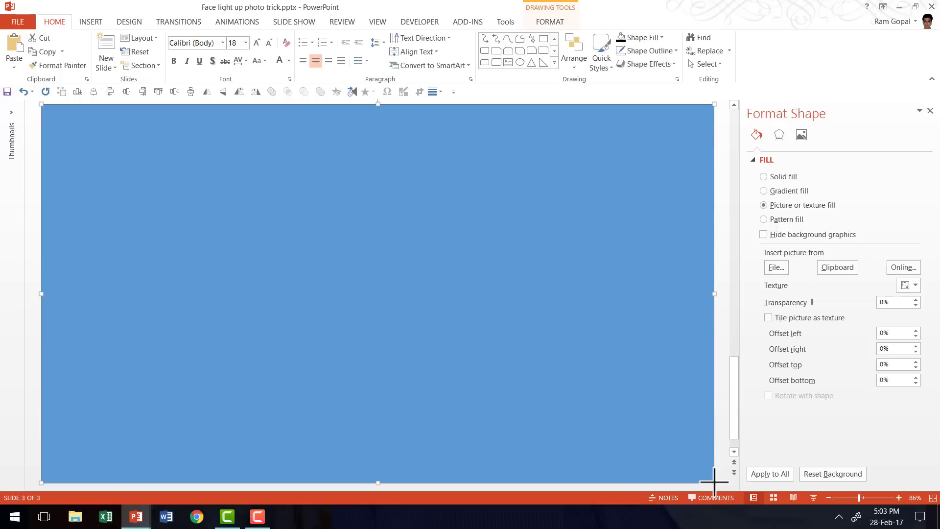
# - Make the rectangle black with no outline and 40% transparency
pyautogui.click(645, 44)
pyautogui.click(629, 61)
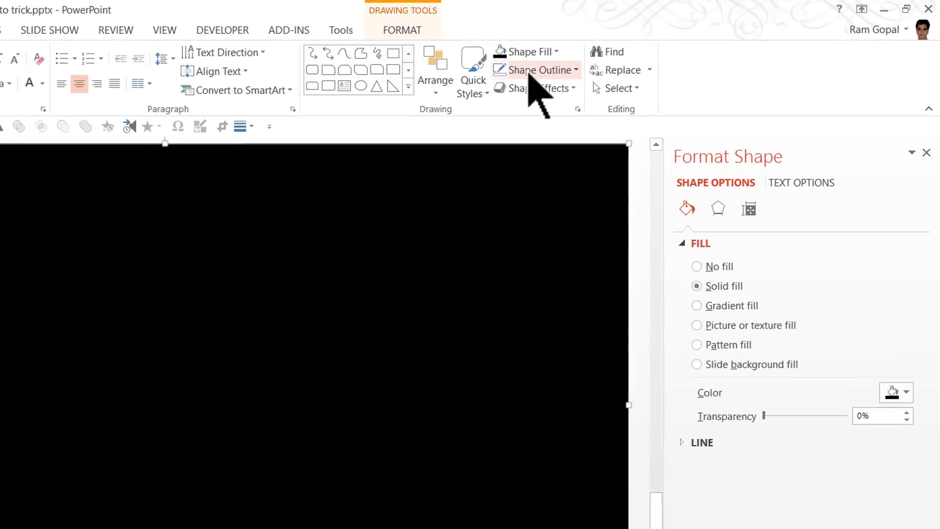
pyautogui.click(529, 75)
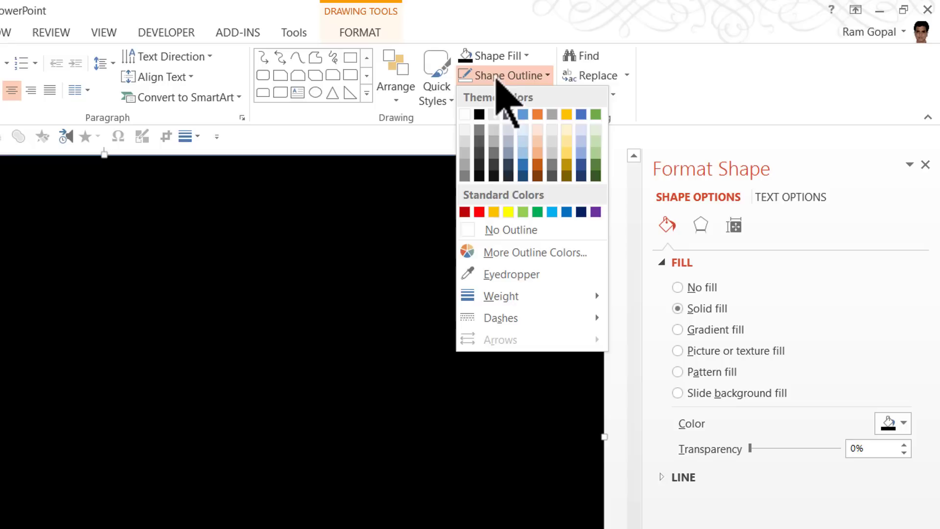
pyautogui.click(518, 234)
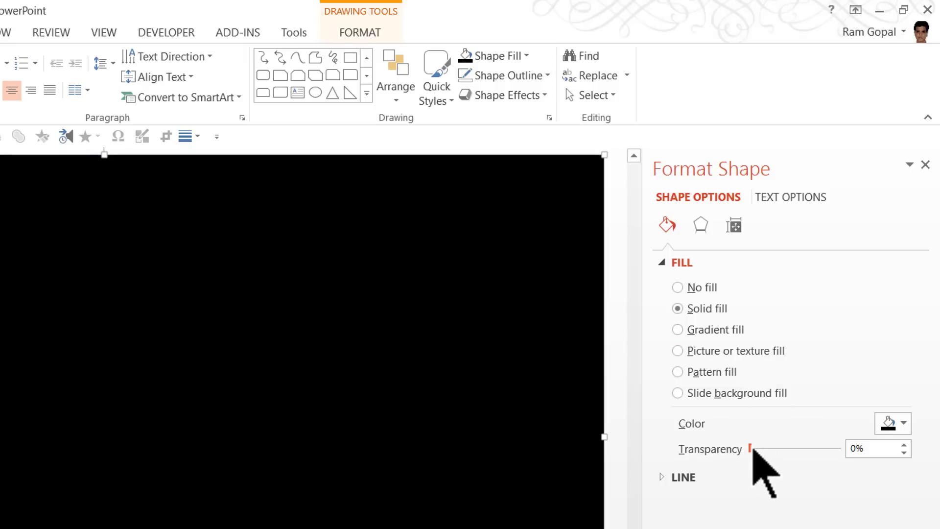
pyautogui.doubleClick(879, 447)
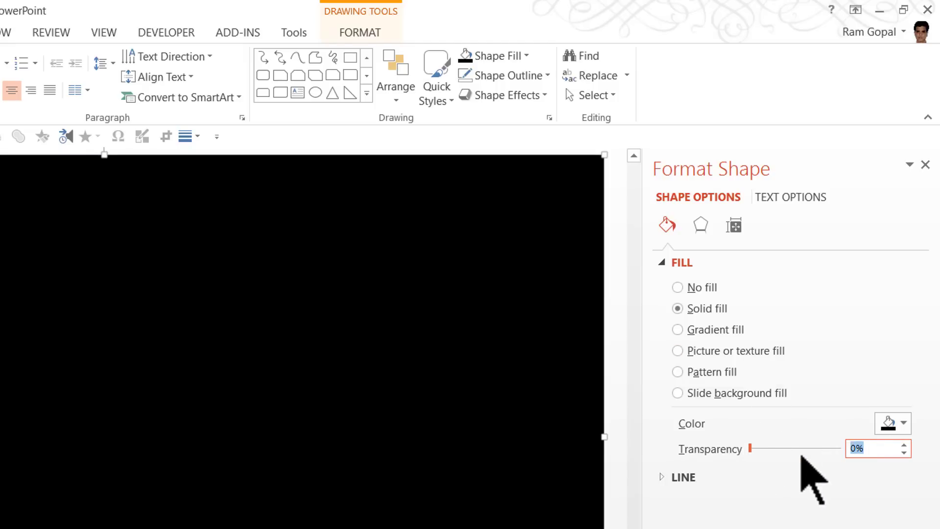
pyautogui.write('40')
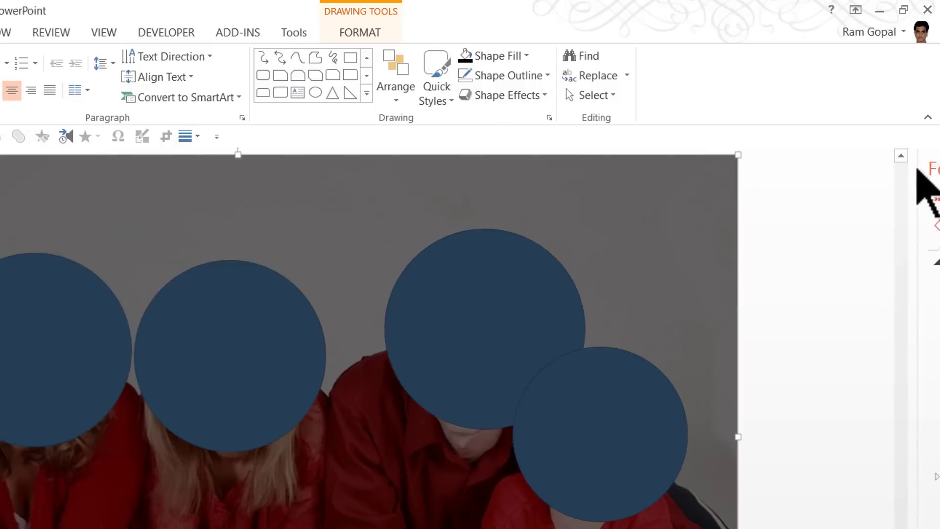
# - Send the dark rectangle to the back and give all five circles slide background fill
pyautogui.rightClick(586, 205)
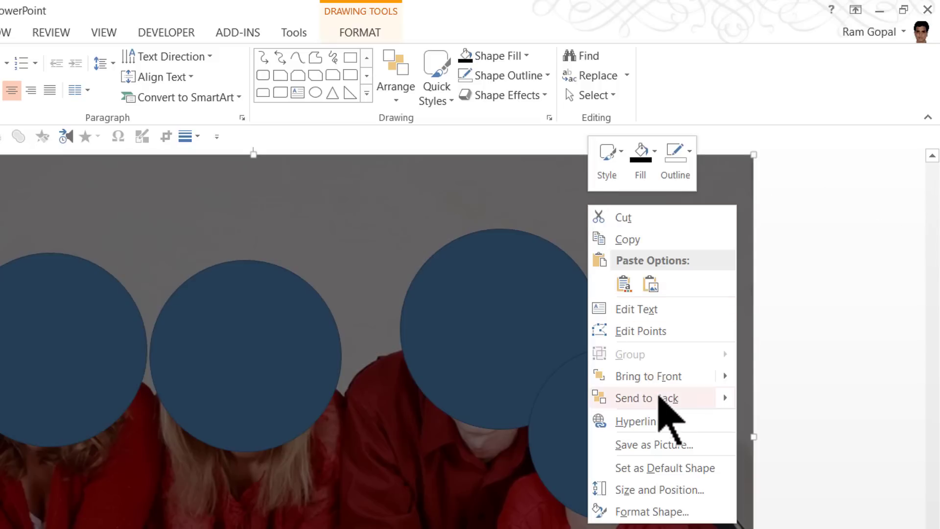
pyautogui.click(657, 409)
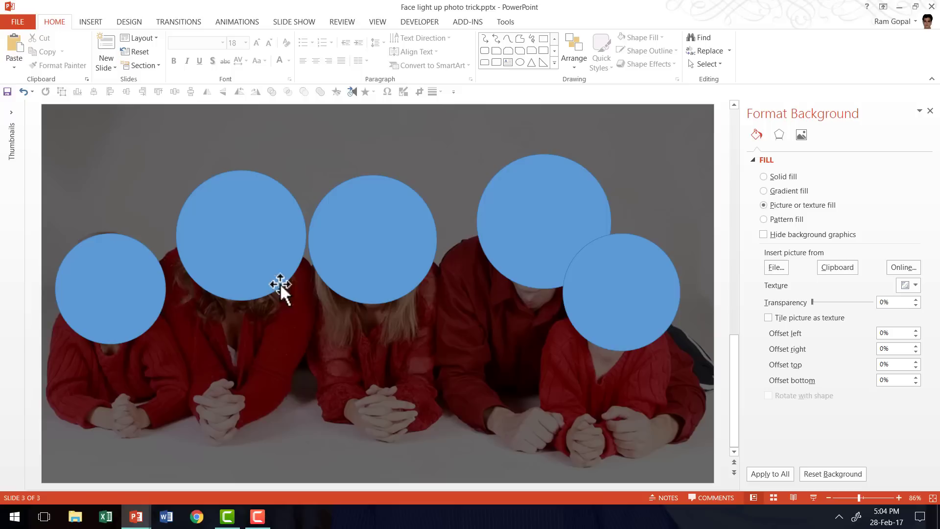
pyautogui.click(143, 292)
pyautogui.keyDown('shift'); pyautogui.click(247, 248); pyautogui.keyUp('shift')
pyautogui.keyDown('shift'); pyautogui.click(354, 230); pyautogui.keyUp('shift')
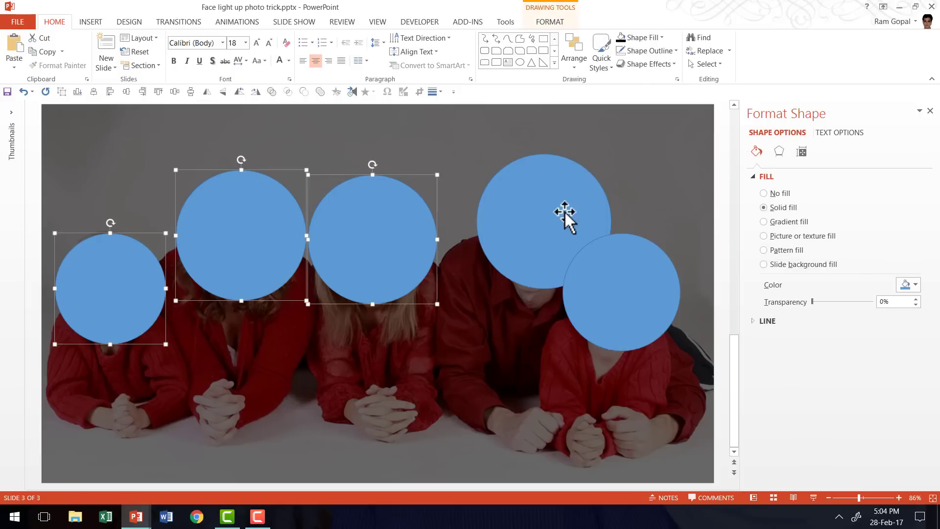
pyautogui.keyDown('shift'); pyautogui.click(563, 212); pyautogui.keyUp('shift')
pyautogui.keyDown('shift'); pyautogui.click(627, 272); pyautogui.keyUp('shift')
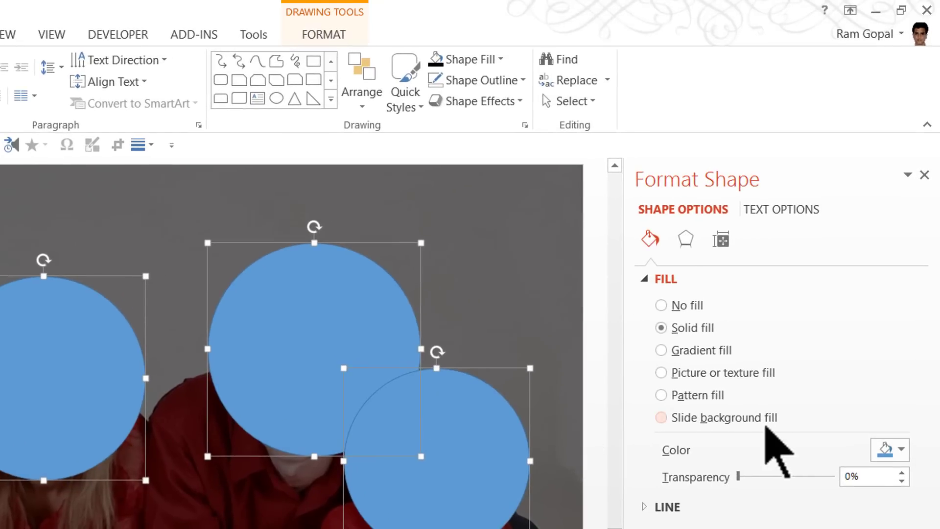
pyautogui.click(661, 417)
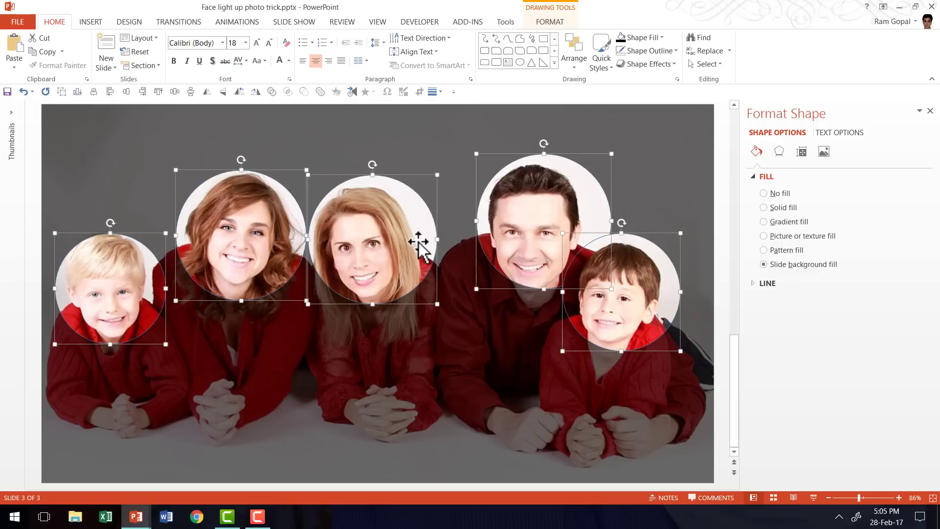
# - Apply the 25 Point soft edge preset to the five selected circles
pyautogui.click(779, 152)
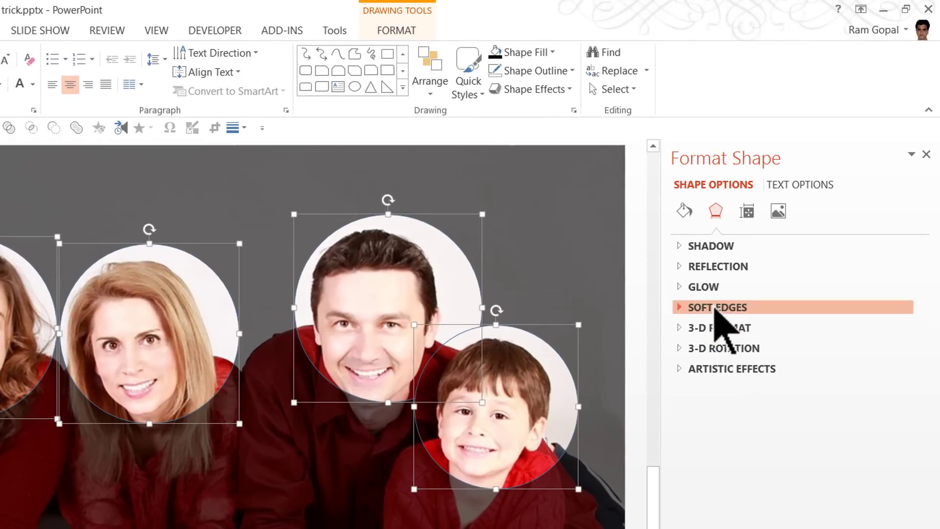
pyautogui.click(715, 306)
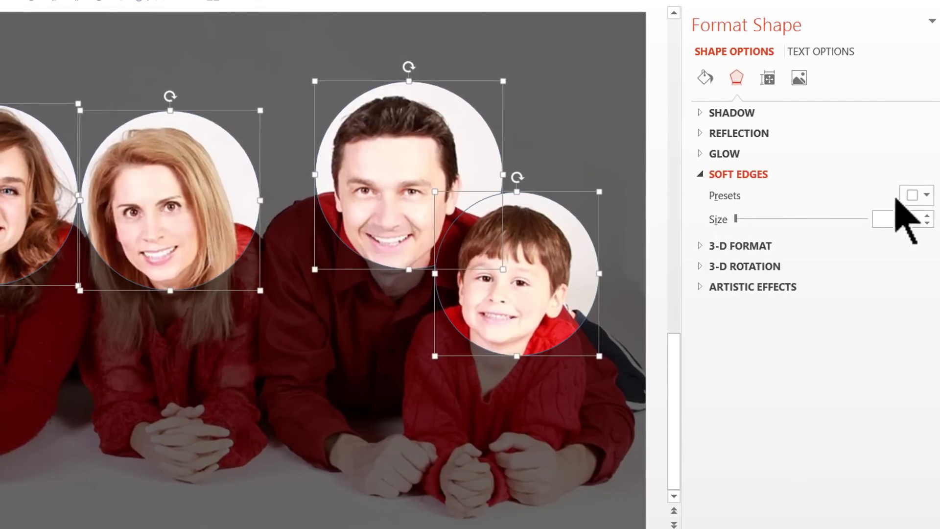
pyautogui.click(923, 195)
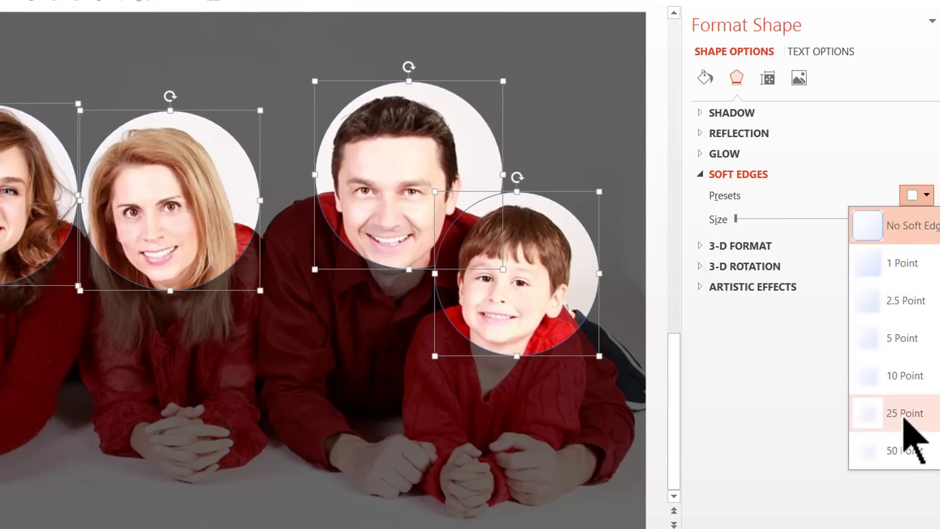
pyautogui.press('Escape')
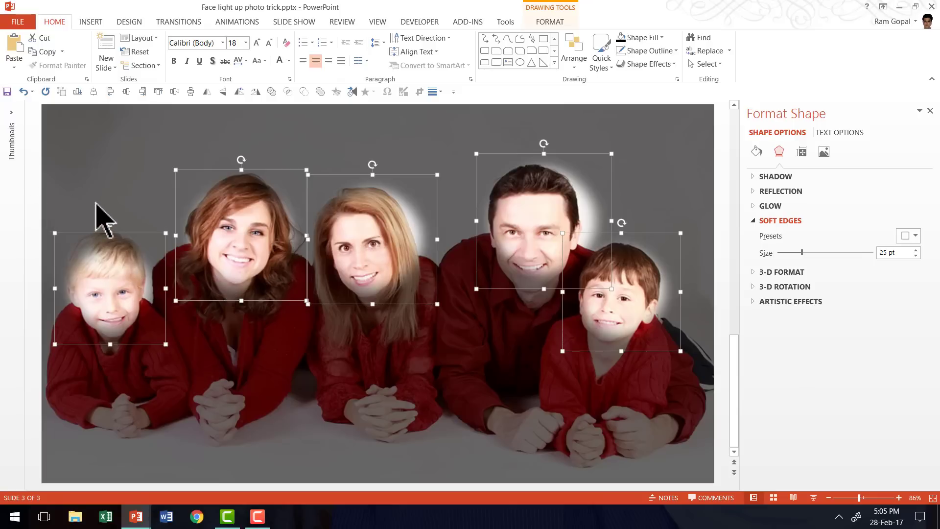
# - Nudge the left boy's, blonde woman's and man's circles down onto their faces
pyautogui.click(105, 283)
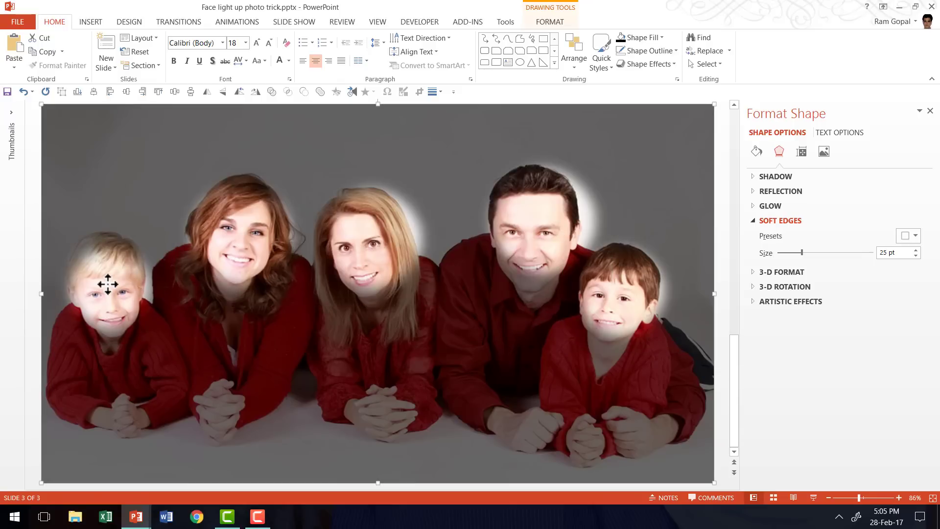
pyautogui.click(128, 285)
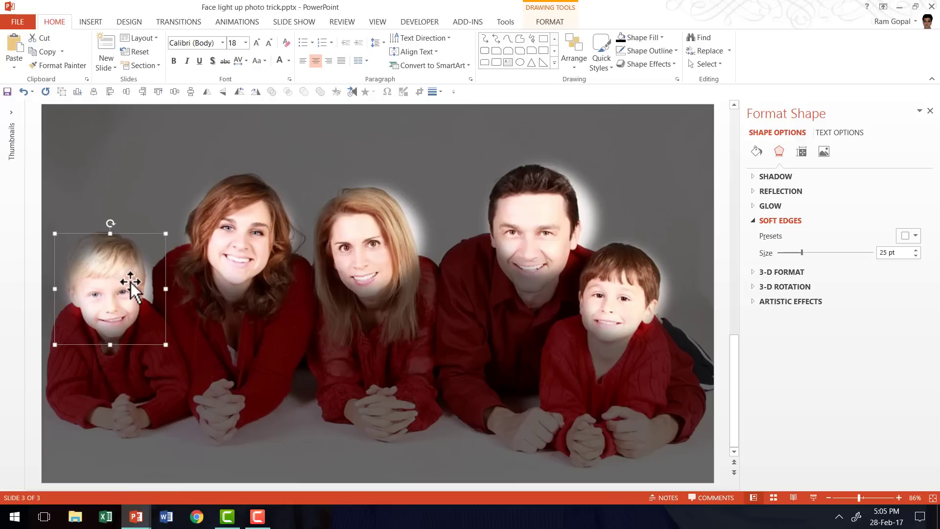
pyautogui.hotkey('ctrl', 'Down')
pyautogui.hotkey('ctrl', 'Down')
pyautogui.hotkey('ctrl', 'Down')
pyautogui.hotkey('ctrl', 'Down')
pyautogui.hotkey('ctrl', 'Down')
pyautogui.hotkey('ctrl', 'Left')
pyautogui.hotkey('ctrl', 'Left')
pyautogui.hotkey('ctrl', 'Left')
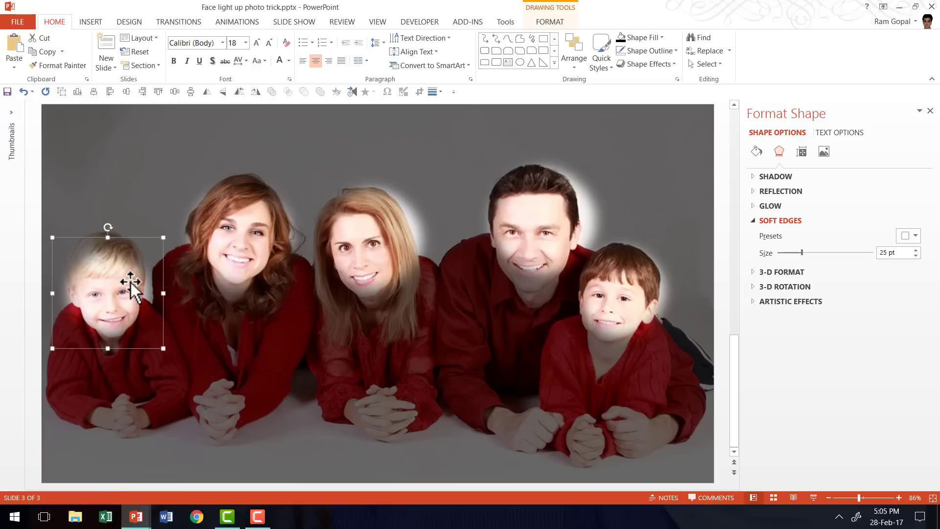
pyautogui.click(385, 243)
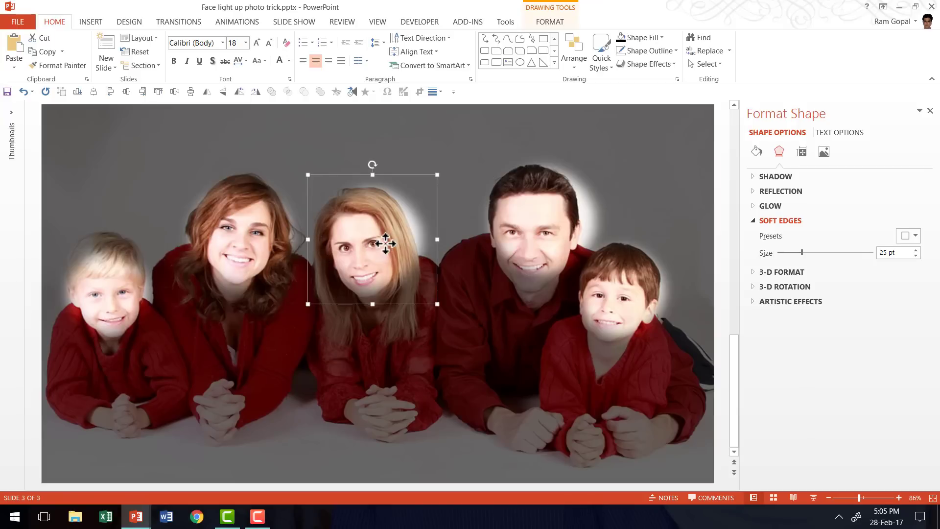
pyautogui.press('Down')
pyautogui.press('Down')
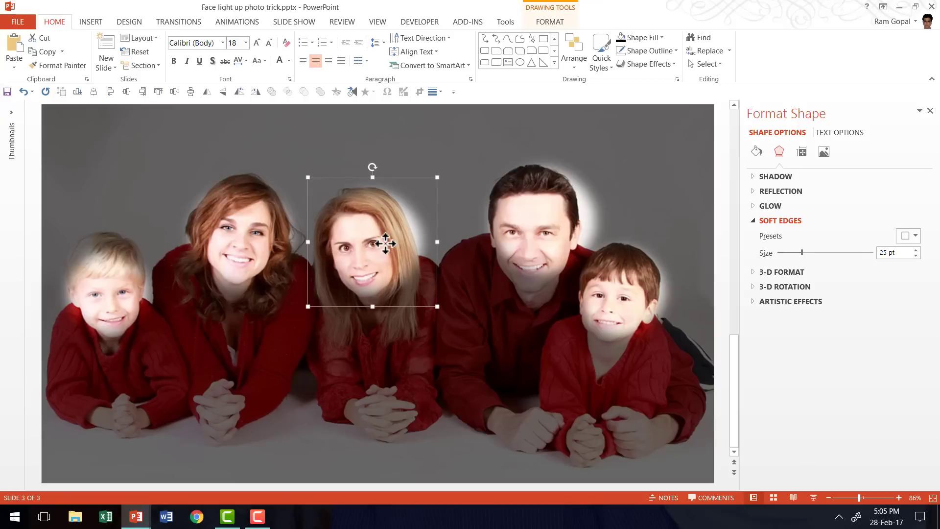
pyautogui.press('Down')
pyautogui.press('Down')
pyautogui.press('Down')
pyautogui.click(542, 218)
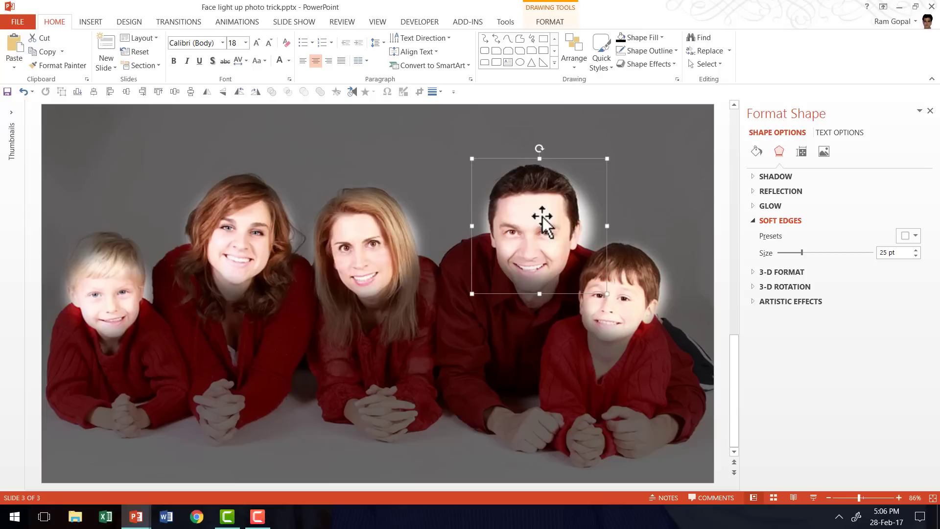
pyautogui.moveTo(558, 215); pyautogui.dragTo(552, 224)
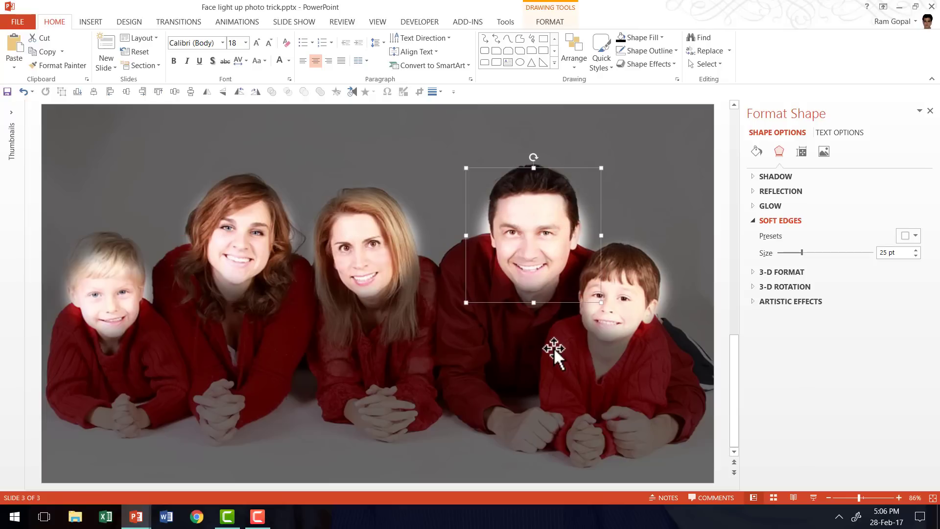
pyautogui.click(629, 298)
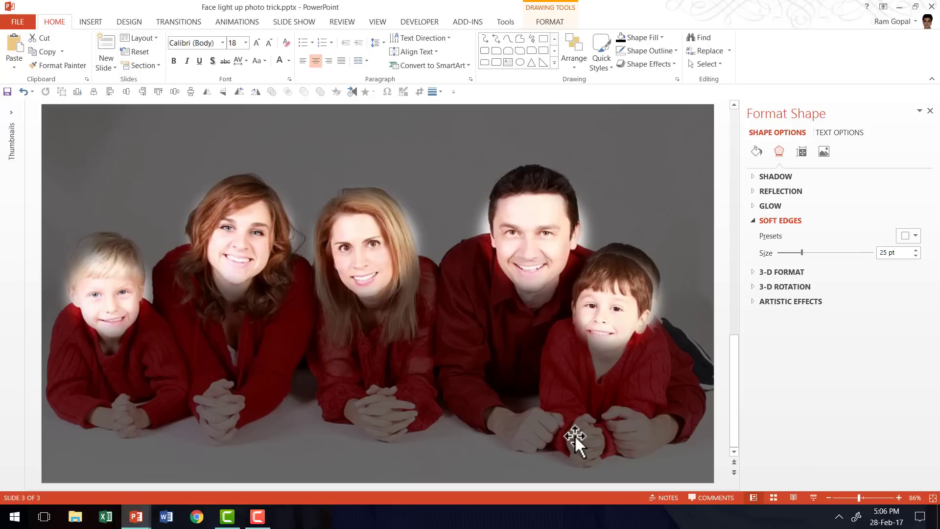
pyautogui.click(473, 443)
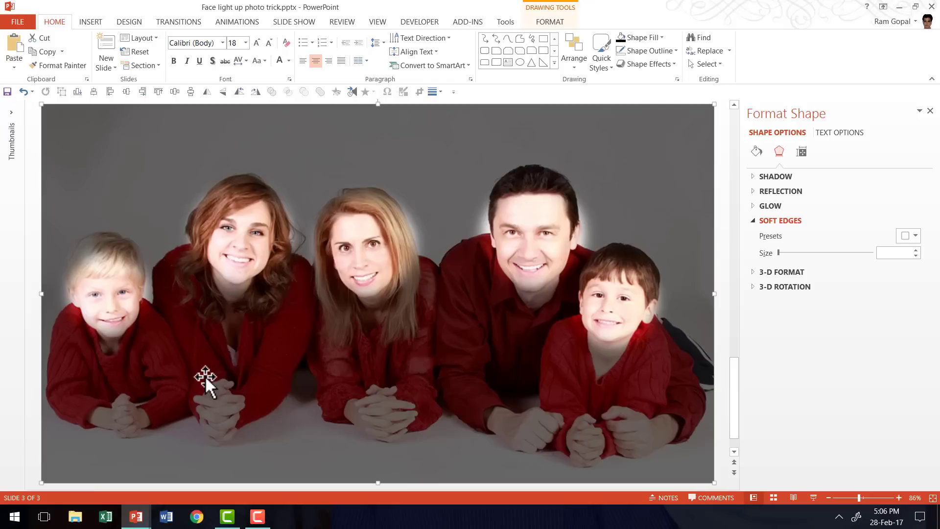
# - Give all five face circles a Fade animation, each starting On Click
pyautogui.click(121, 299)
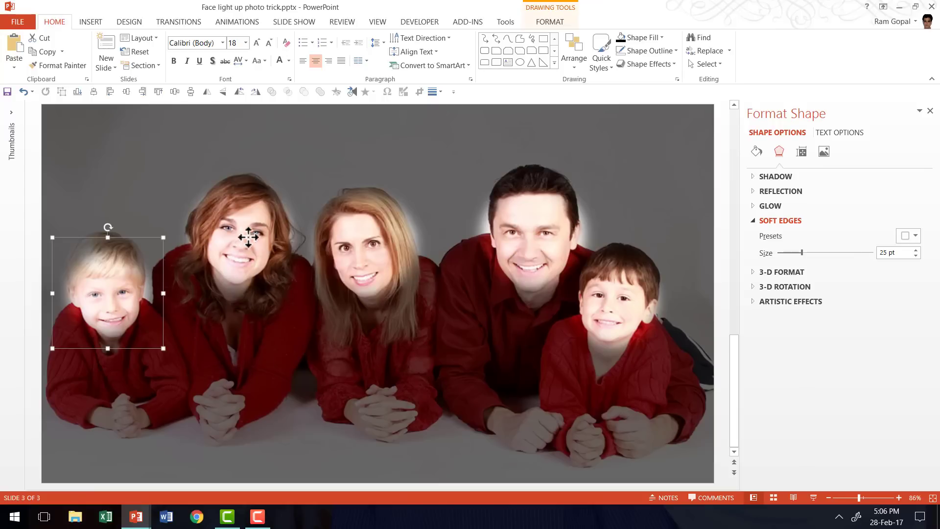
pyautogui.keyDown('shift'); pyautogui.click(264, 242); pyautogui.keyUp('shift')
pyautogui.keyDown('shift'); pyautogui.click(360, 251); pyautogui.keyUp('shift')
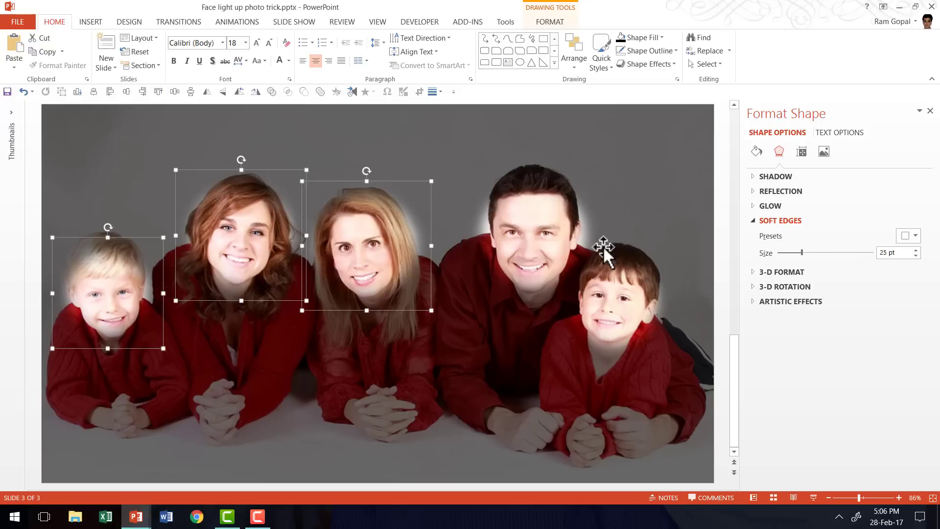
pyautogui.keyDown('shift'); pyautogui.click(541, 245); pyautogui.keyUp('shift')
pyautogui.keyDown('shift'); pyautogui.click(633, 299); pyautogui.keyUp('shift')
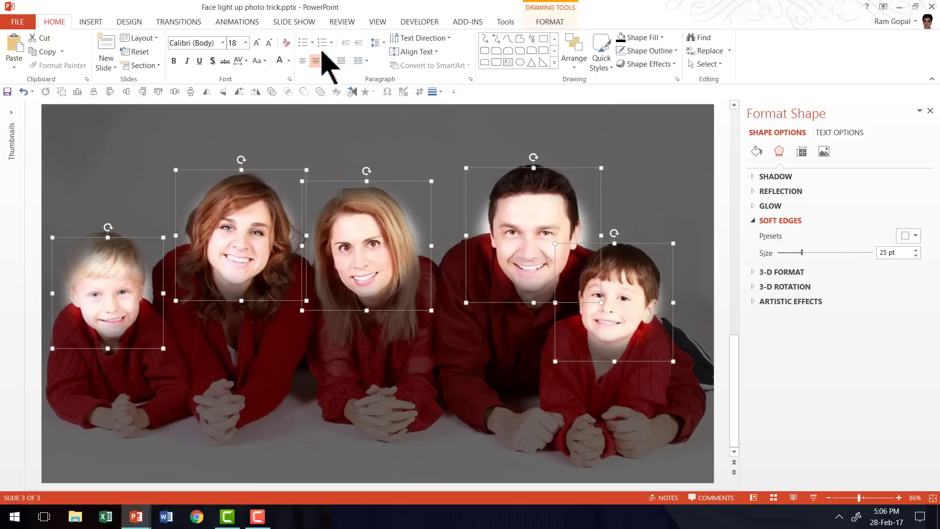
pyautogui.click(240, 25)
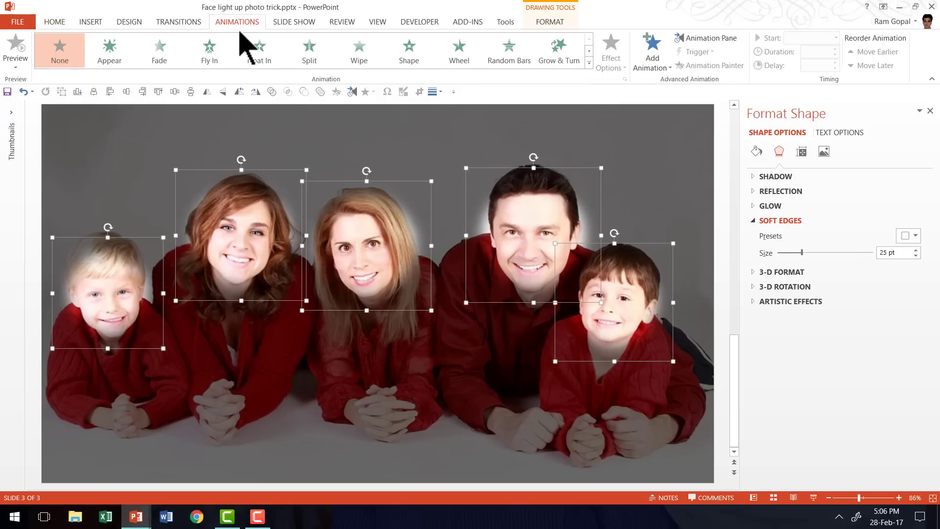
pyautogui.click(167, 62)
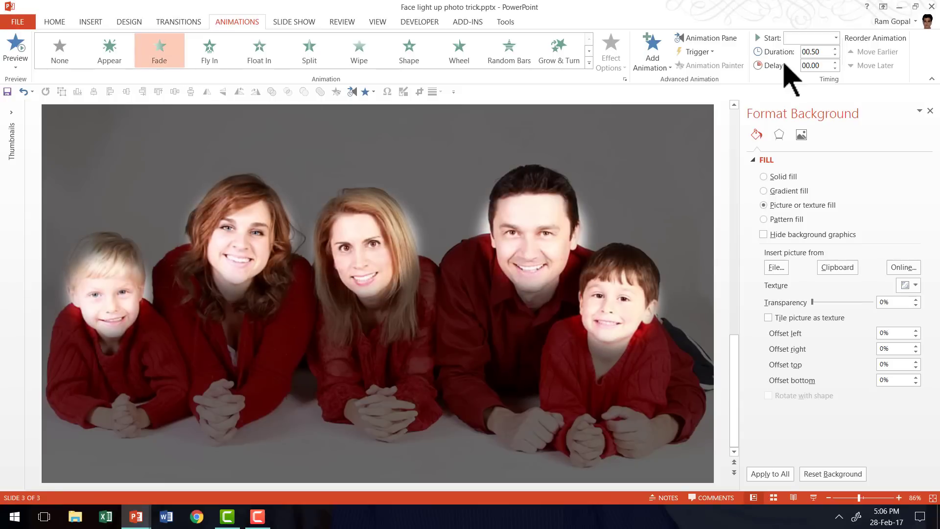
pyautogui.click(814, 39)
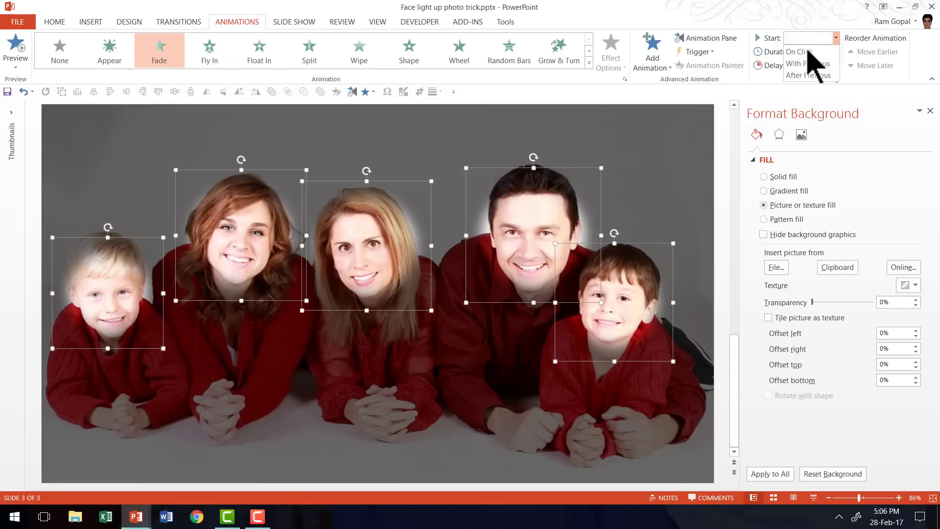
pyautogui.click(808, 51)
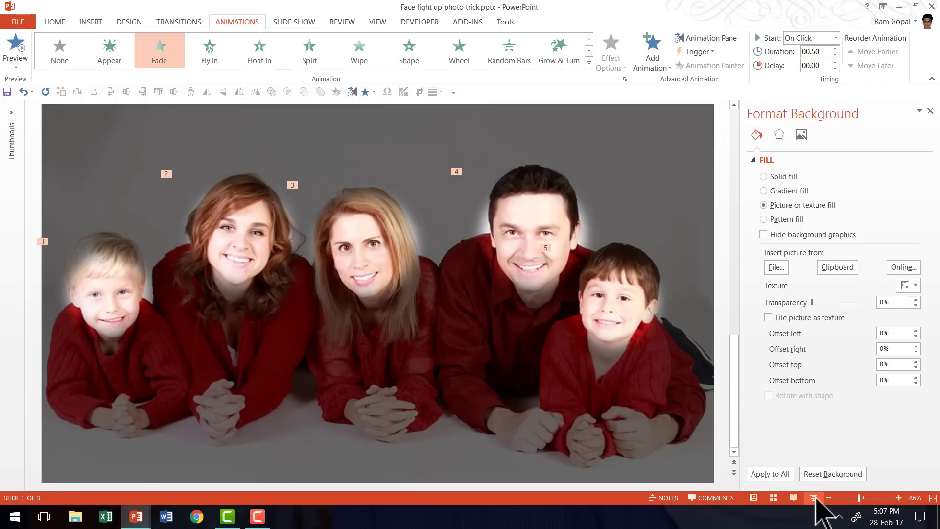